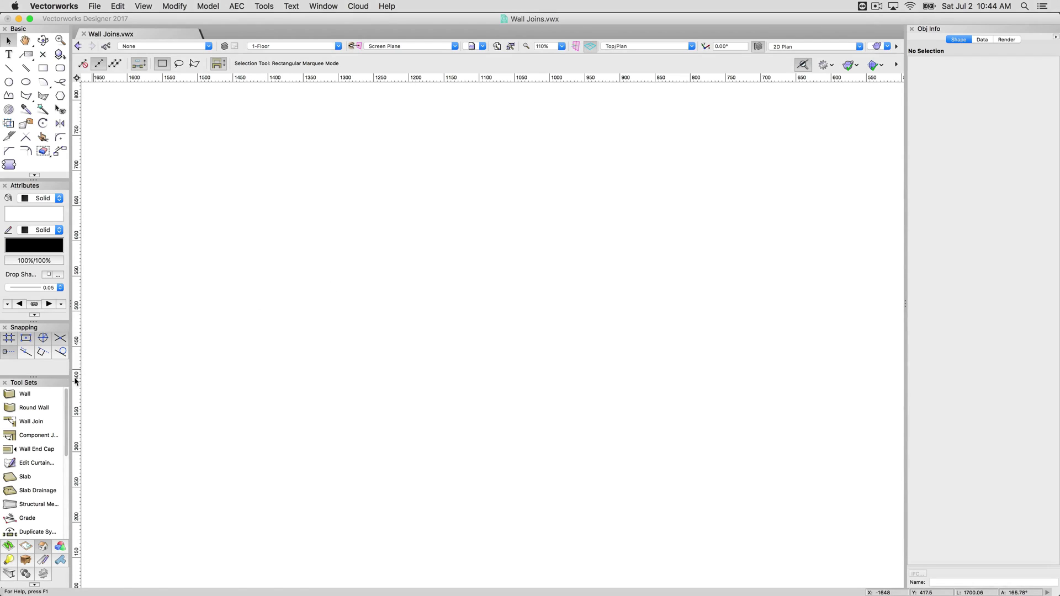
# - Draw four connected zigzag walls from lower left to right with the Wall tool
pyautogui.click(22, 395)
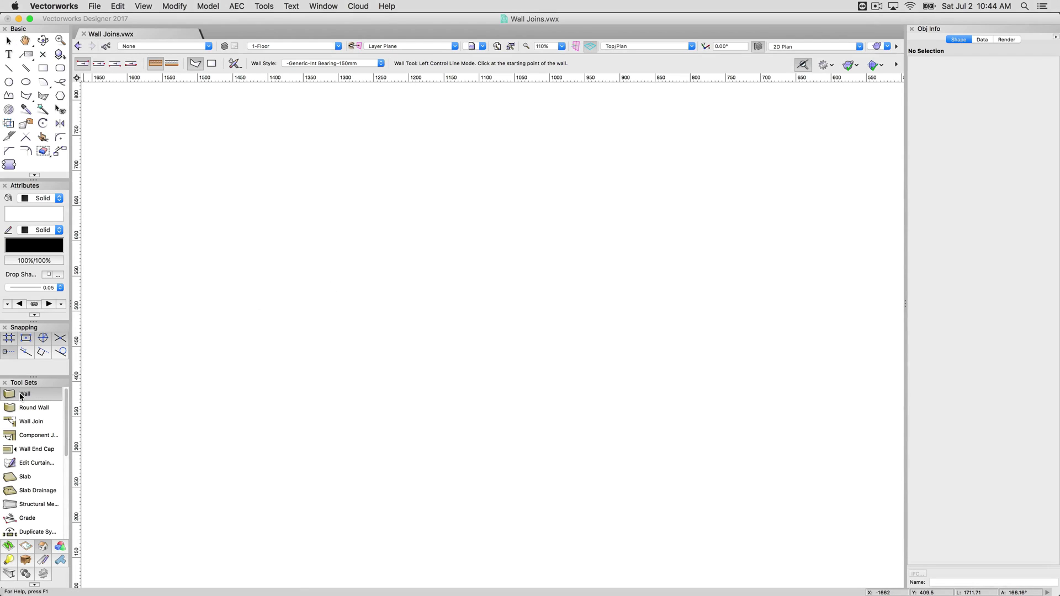
pyautogui.click(175, 407)
pyautogui.click(340, 232)
pyautogui.click(503, 426)
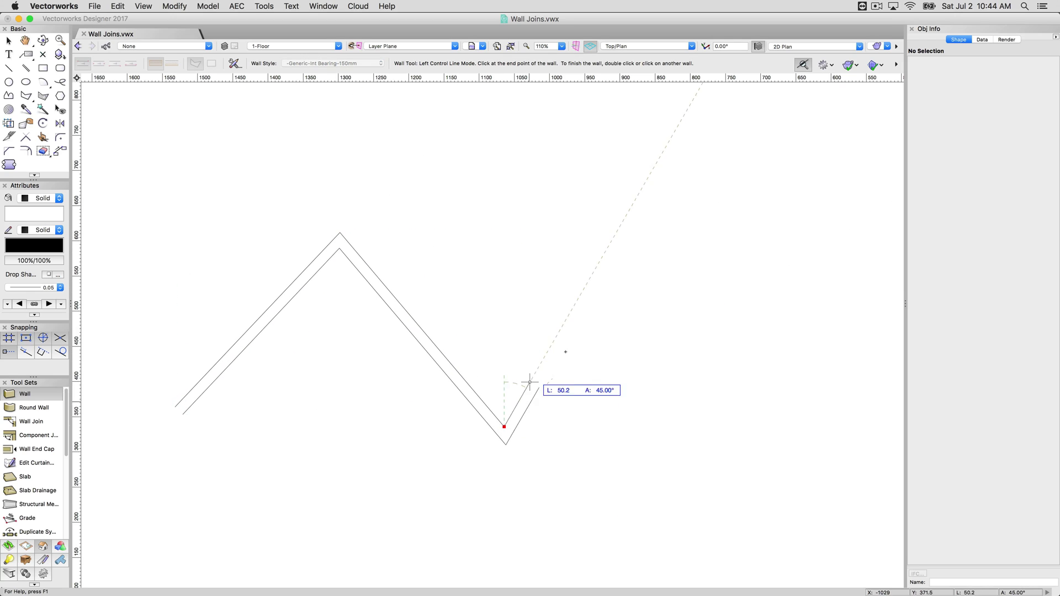
pyautogui.click(641, 261)
pyautogui.doubleClick(833, 428)
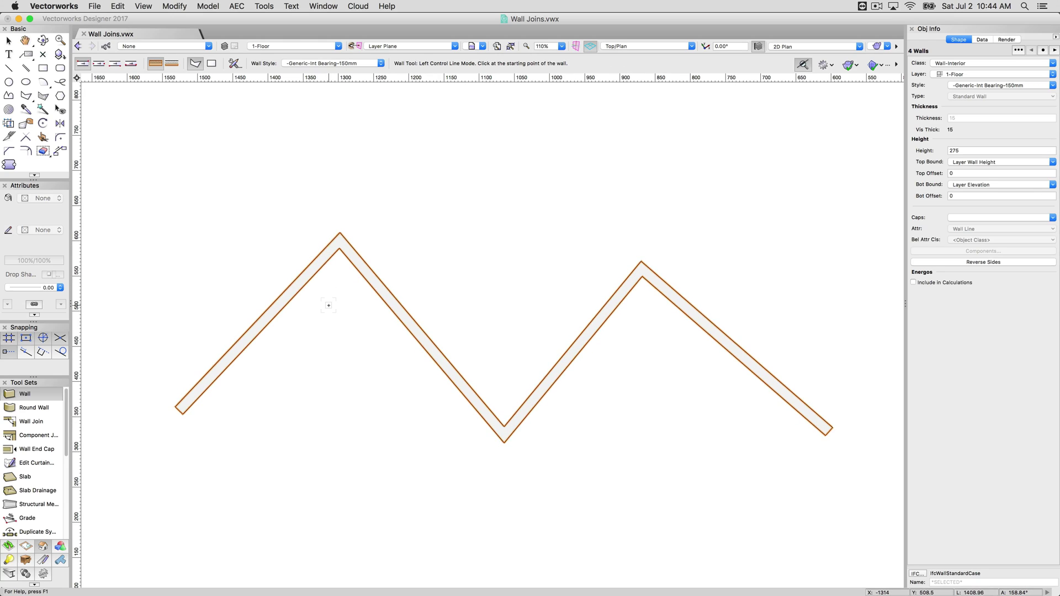
# - Delete the zigzag walls and draw one horizontal wall across the plan
pyautogui.press('Delete')
pyautogui.click(260, 297)
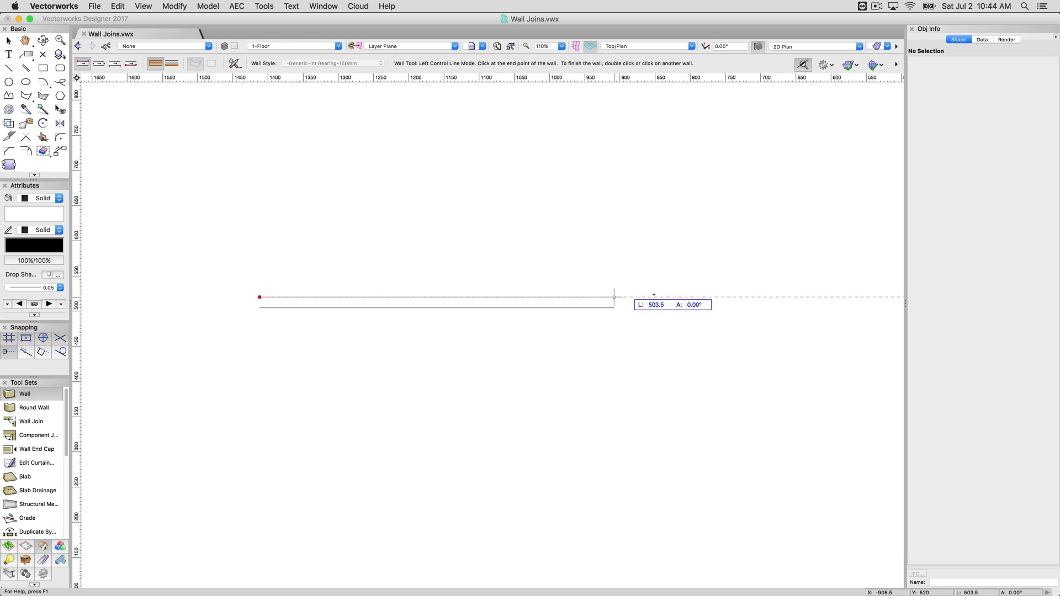
pyautogui.click(678, 298)
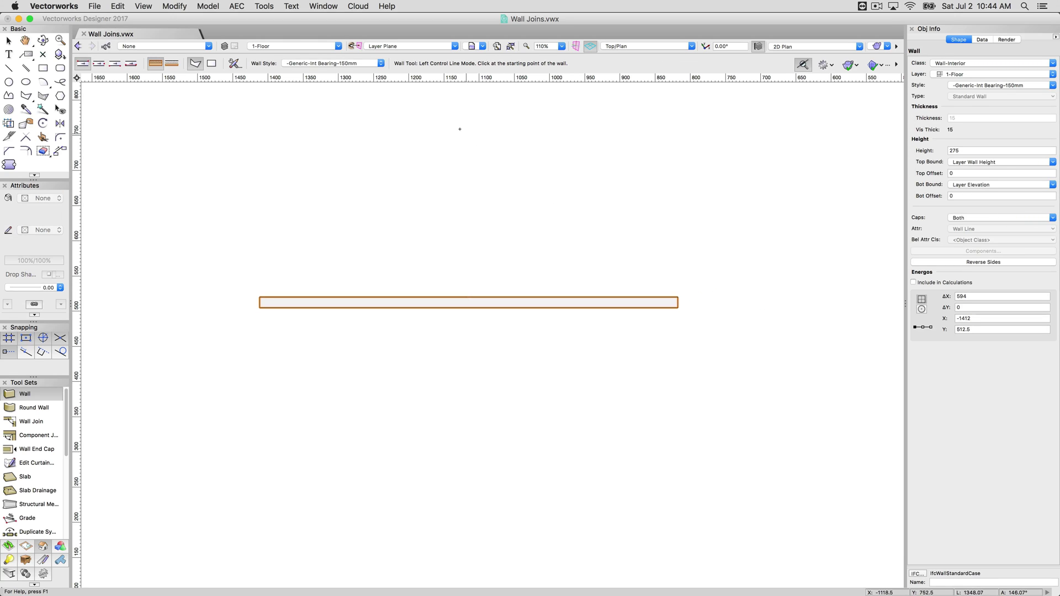
# - Draw an angled wall ending on the horizontal wall and a long diagonal crossing both
pyautogui.click(452, 114)
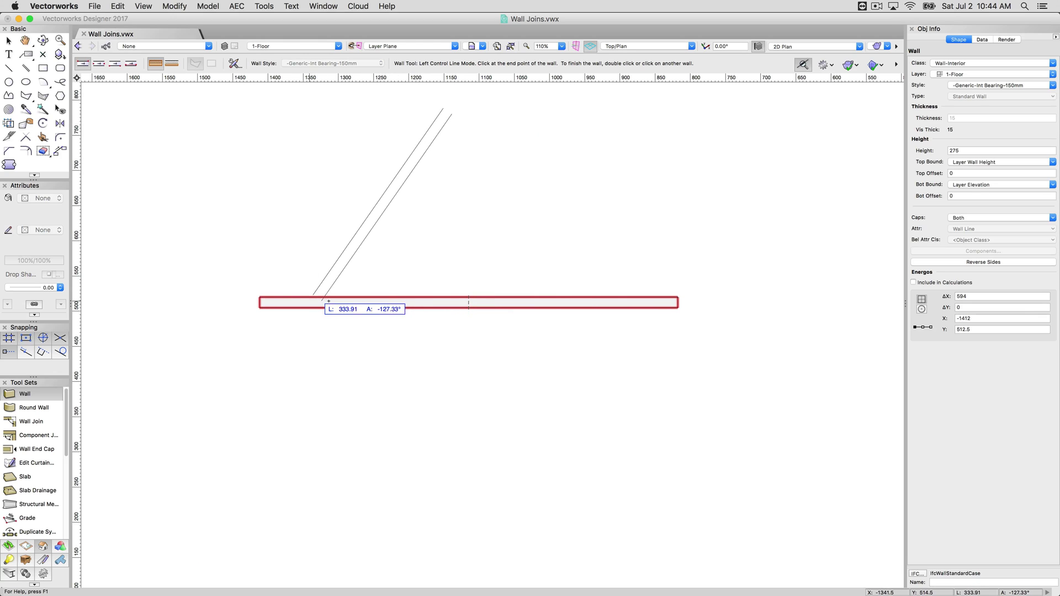
pyautogui.click(560, 303)
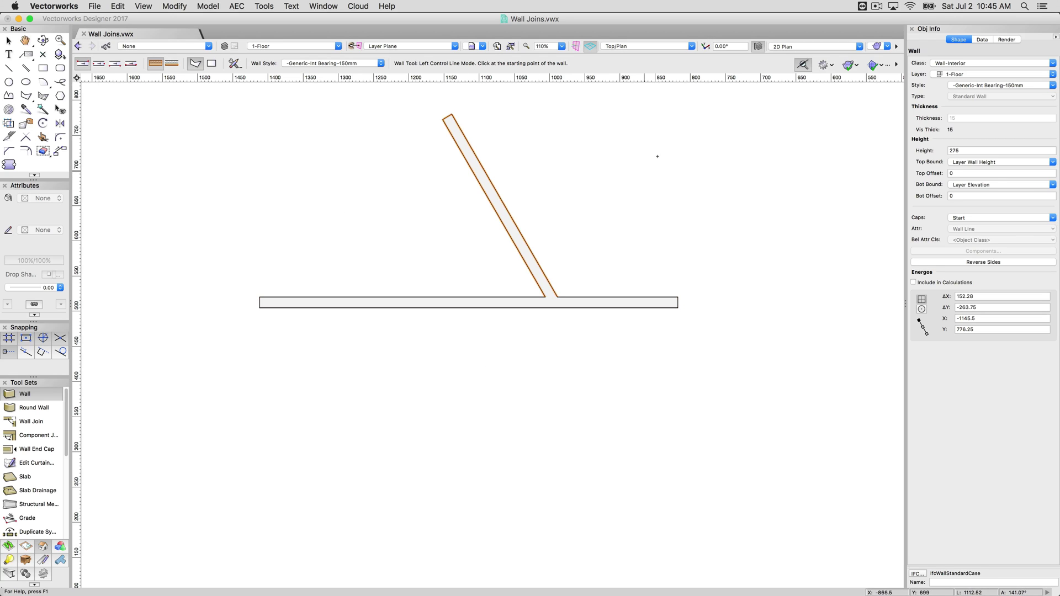
pyautogui.click(655, 133)
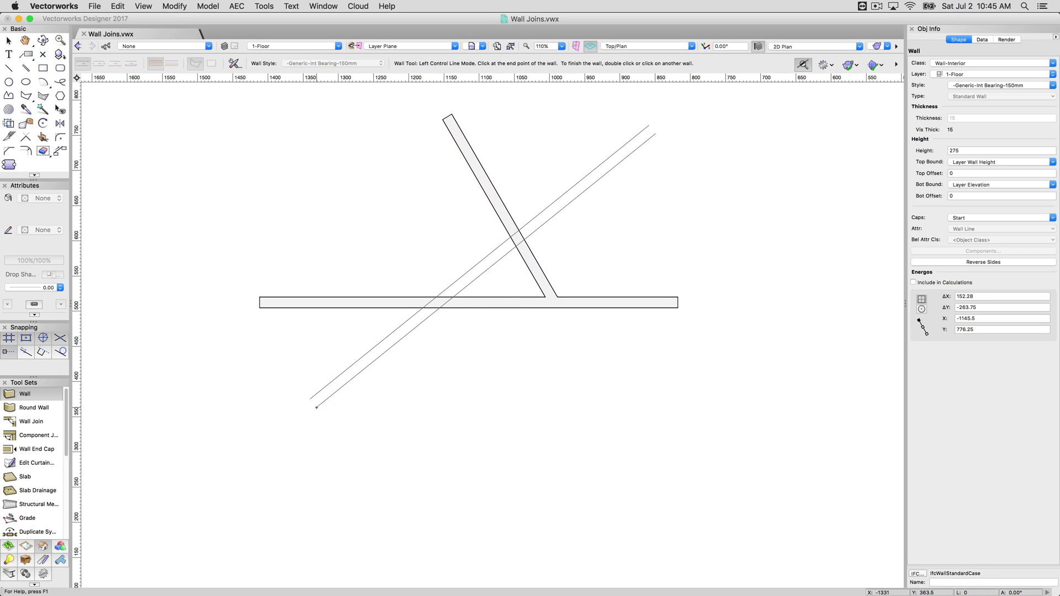
pyautogui.doubleClick(316, 408)
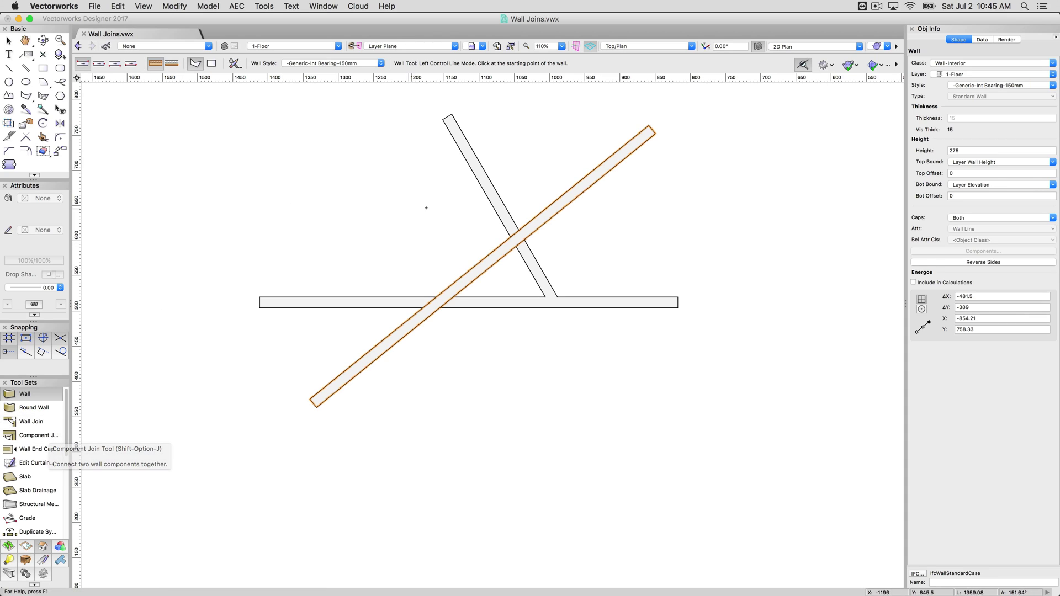
pyautogui.click(392, 223)
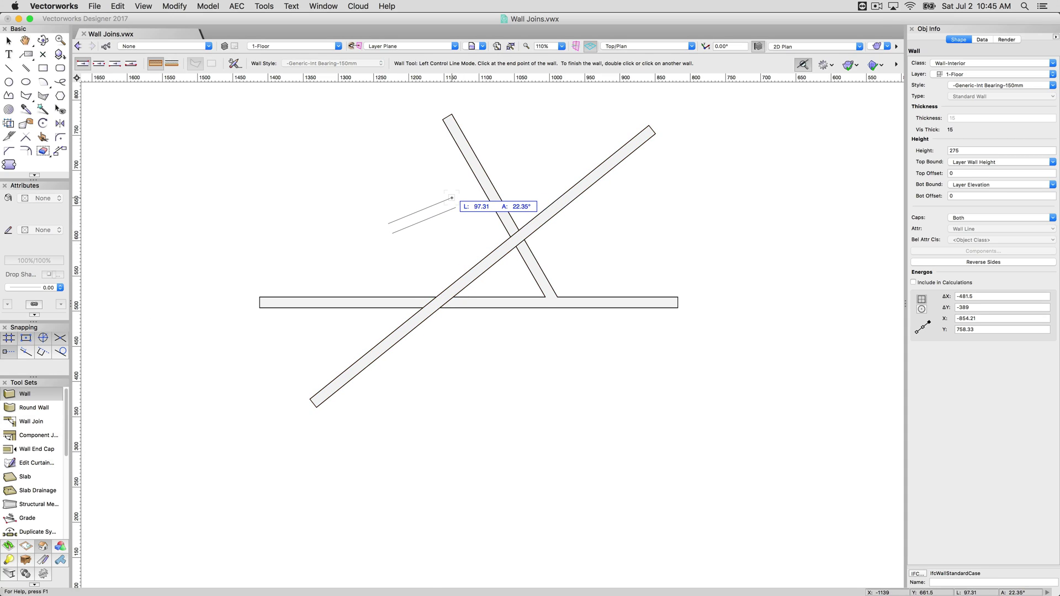
pyautogui.press('Escape')
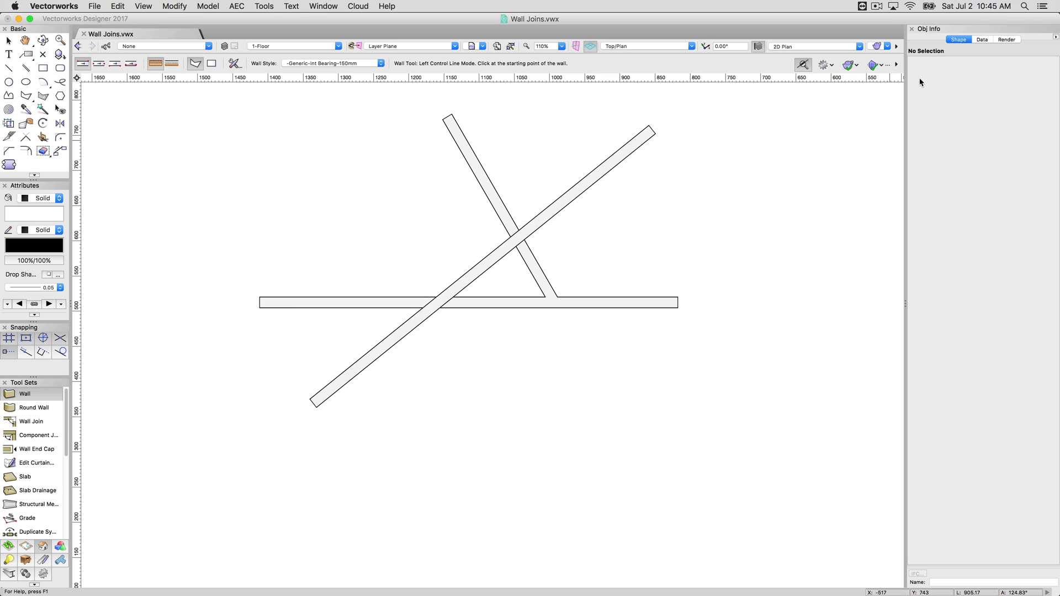
# - Toggle Auto Join Walls off and draw a short wall ending on the diagonal wall
pyautogui.click(897, 64)
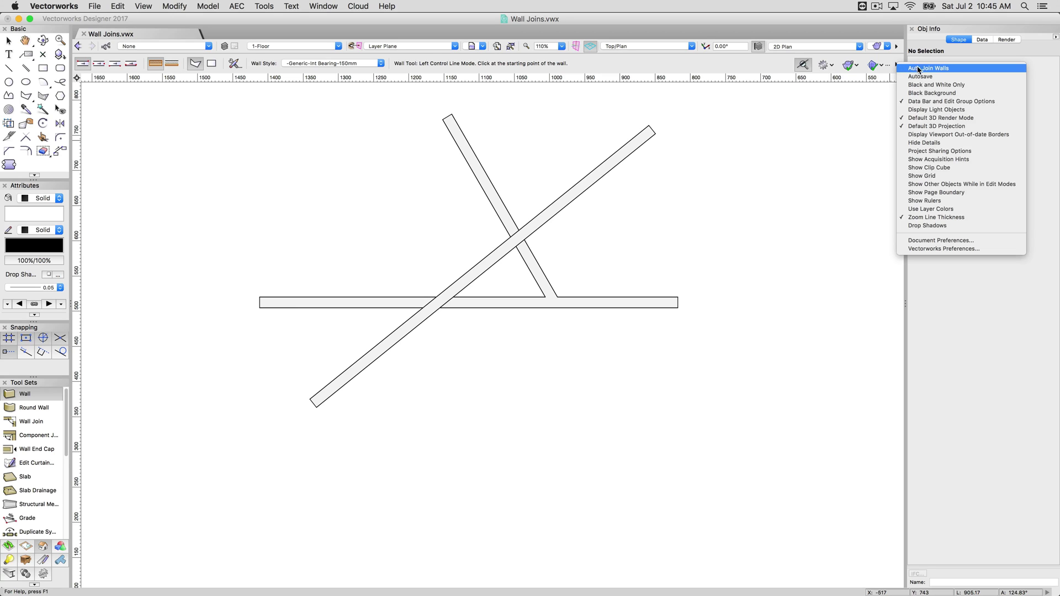
pyautogui.click(929, 68)
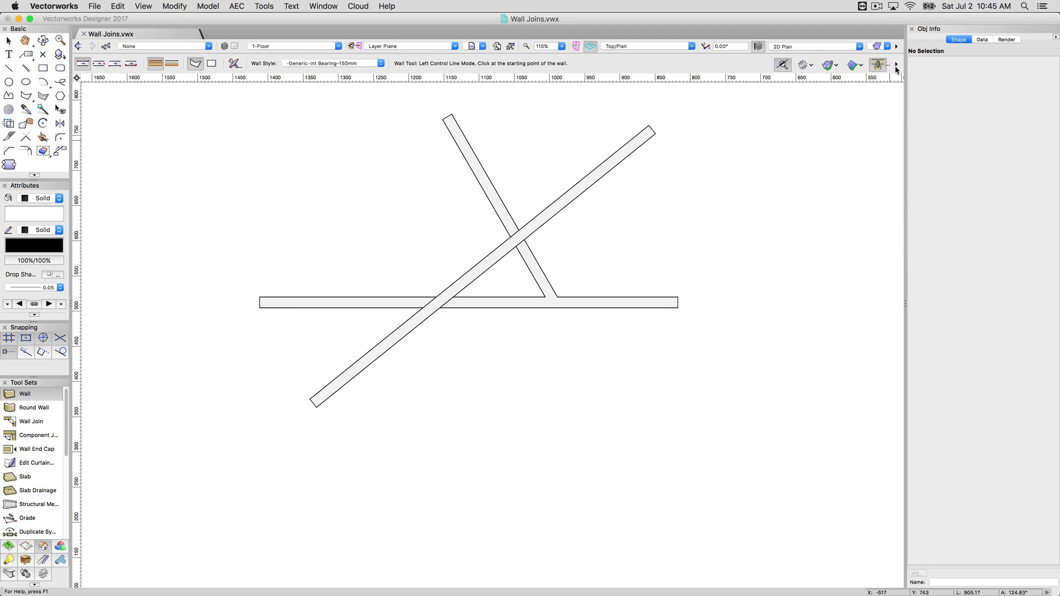
pyautogui.click(879, 66)
pyautogui.click(696, 245)
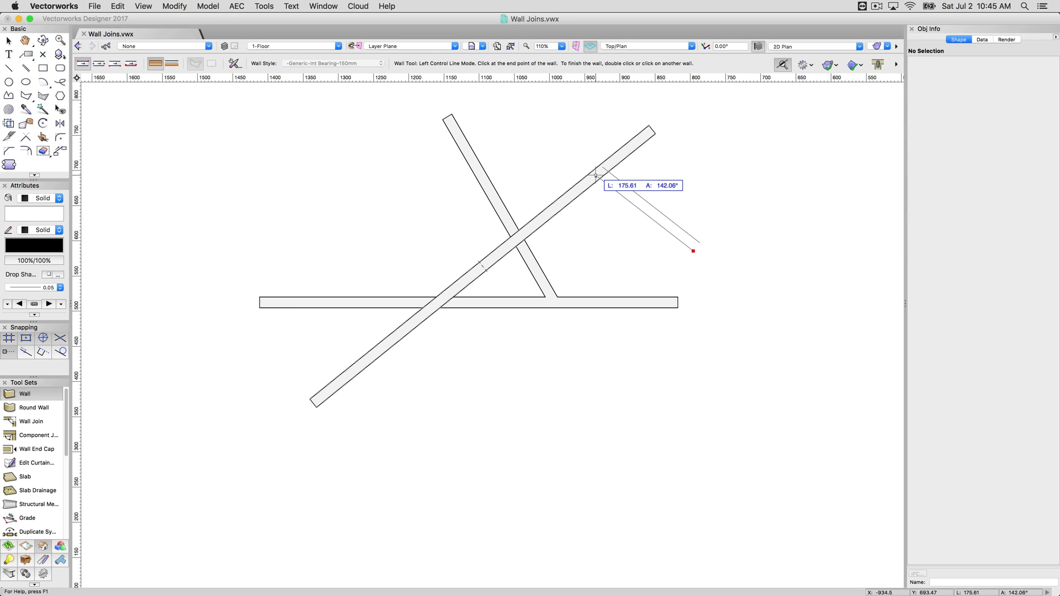
pyautogui.click(597, 175)
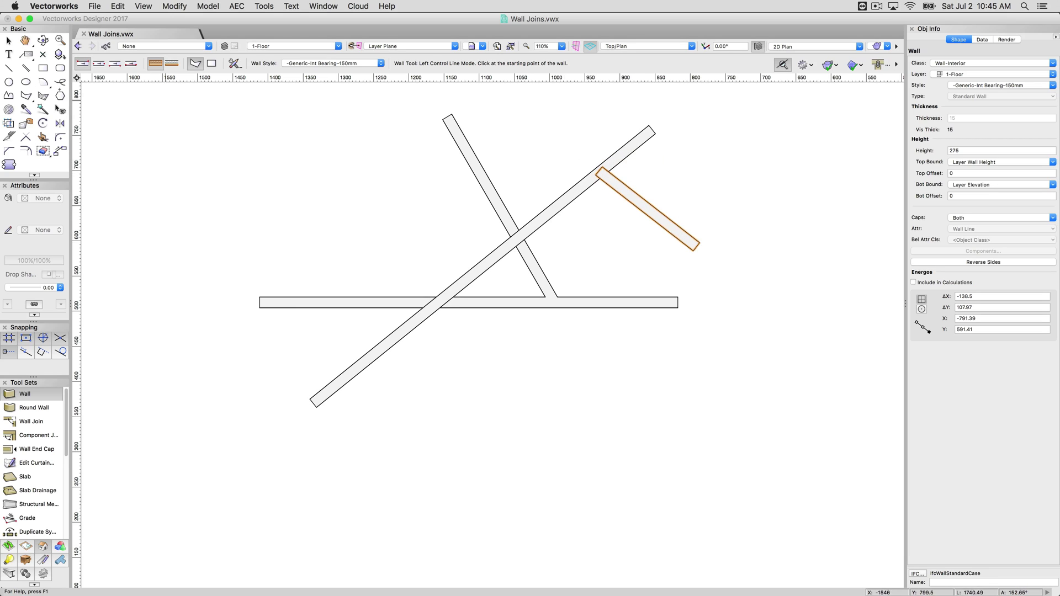
# - Switch to Saved View 2 showing the L, cross and T wall layouts
pyautogui.click(8, 40)
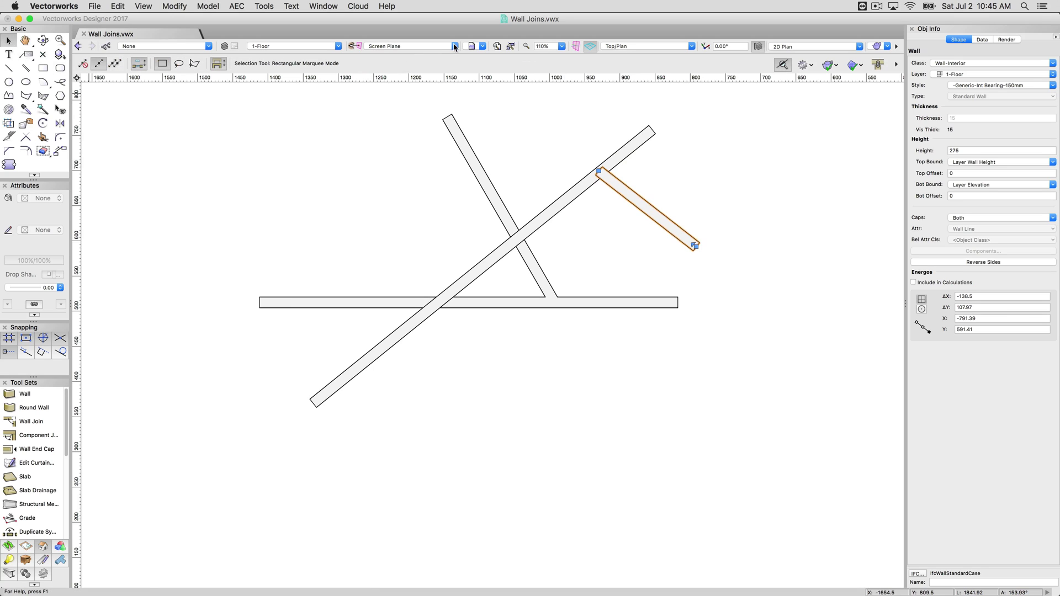
pyautogui.click(471, 46)
pyautogui.click(477, 88)
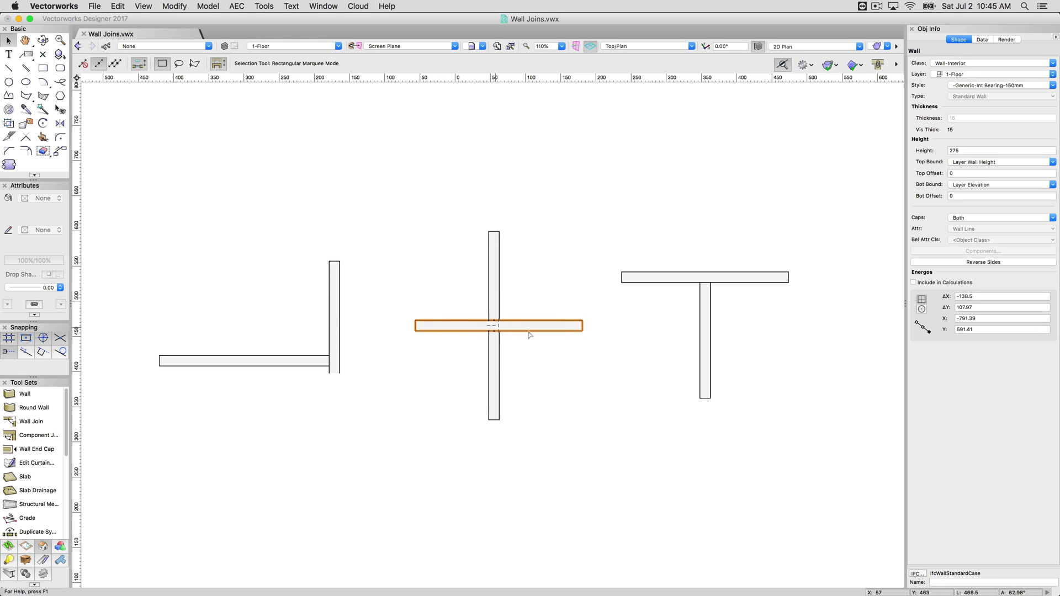
# - L-join the left corner's horizontal and vertical walls with the Wall Join tool
pyautogui.click(37, 428)
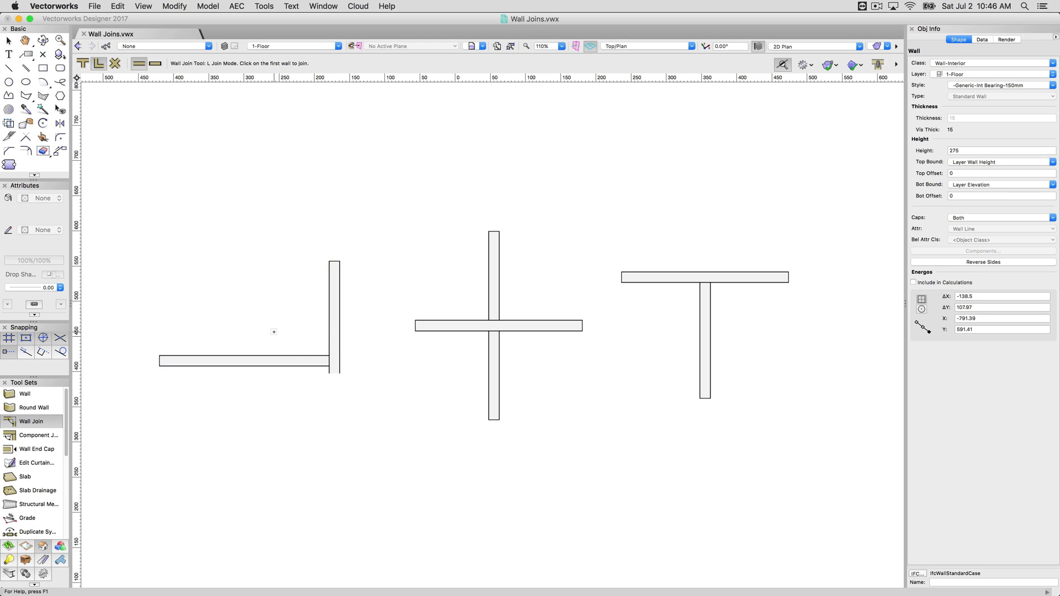
pyautogui.click(275, 359)
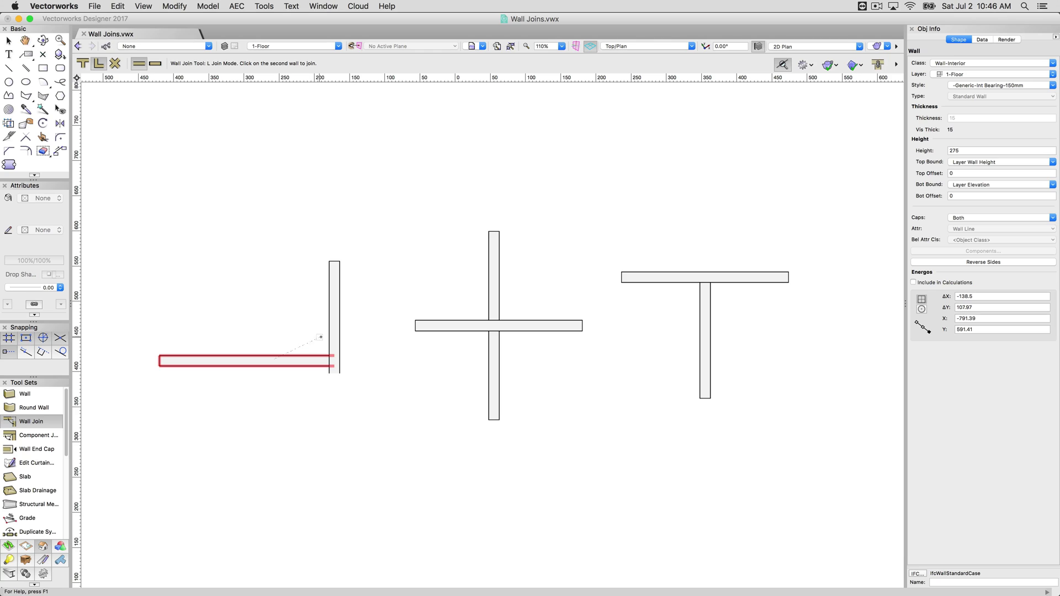
pyautogui.click(334, 365)
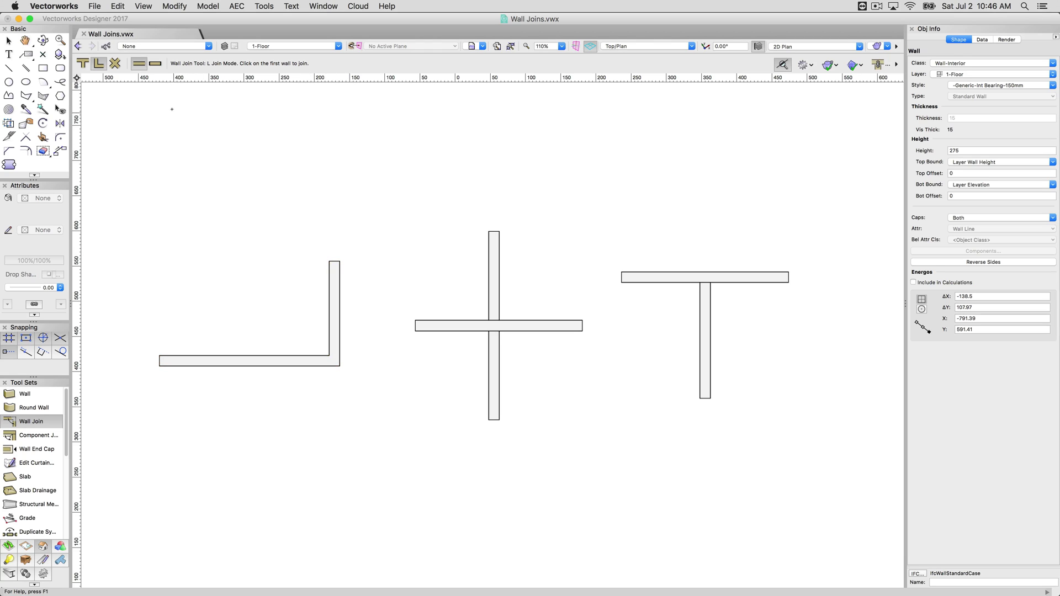
pyautogui.click(140, 64)
pyautogui.press('super+z')
pyautogui.click(155, 63)
pyautogui.click(266, 360)
pyautogui.click(334, 354)
# - Rejoin the left corner in another join mode, then L-join the middle cross walls
pyautogui.click(334, 303)
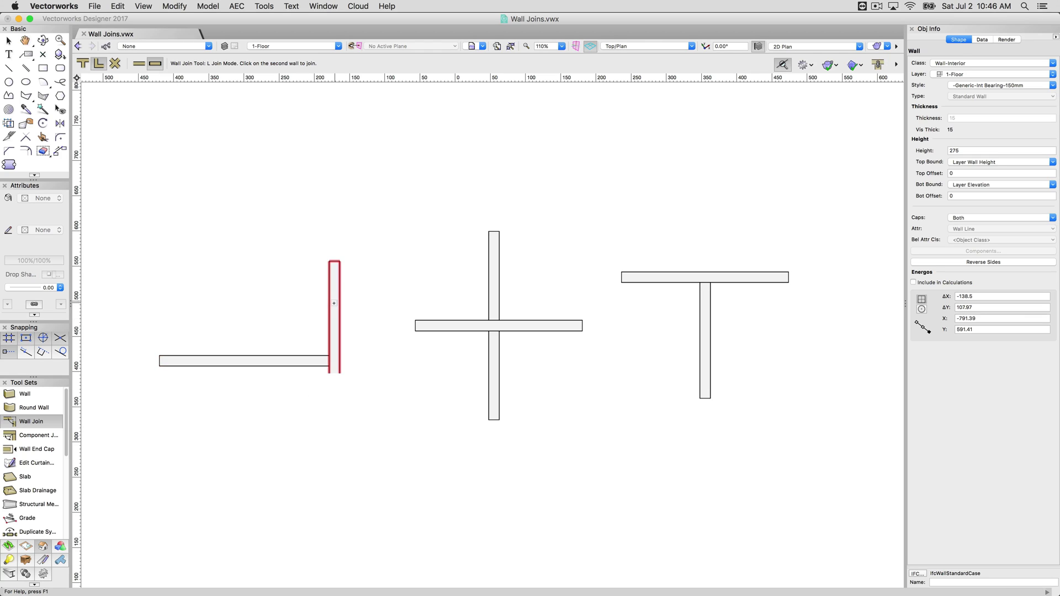
pyautogui.click(284, 361)
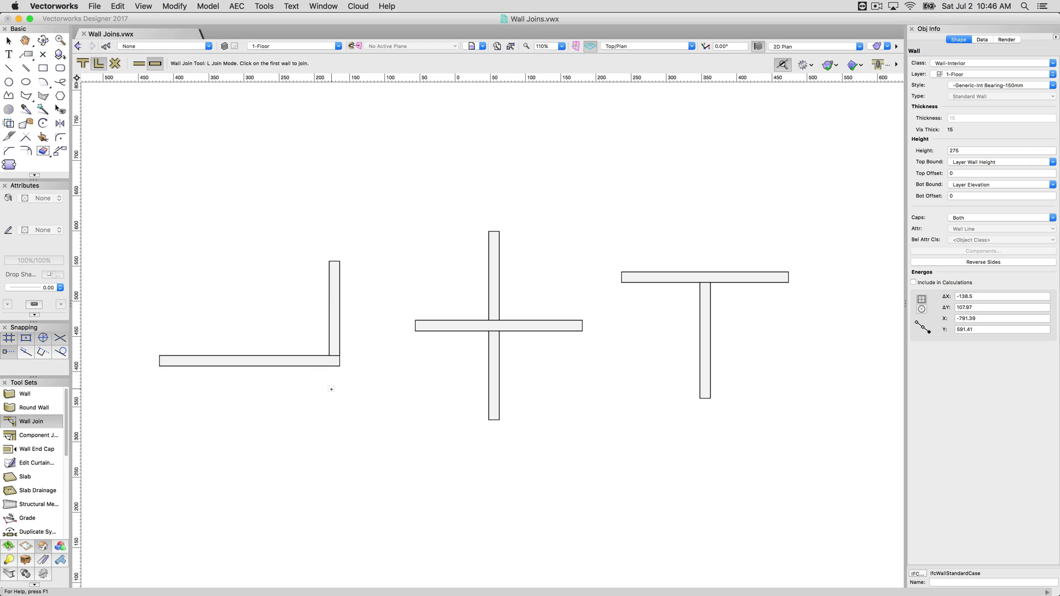
pyautogui.click(141, 65)
pyautogui.click(331, 314)
pyautogui.click(309, 362)
pyautogui.click(444, 320)
pyautogui.click(499, 316)
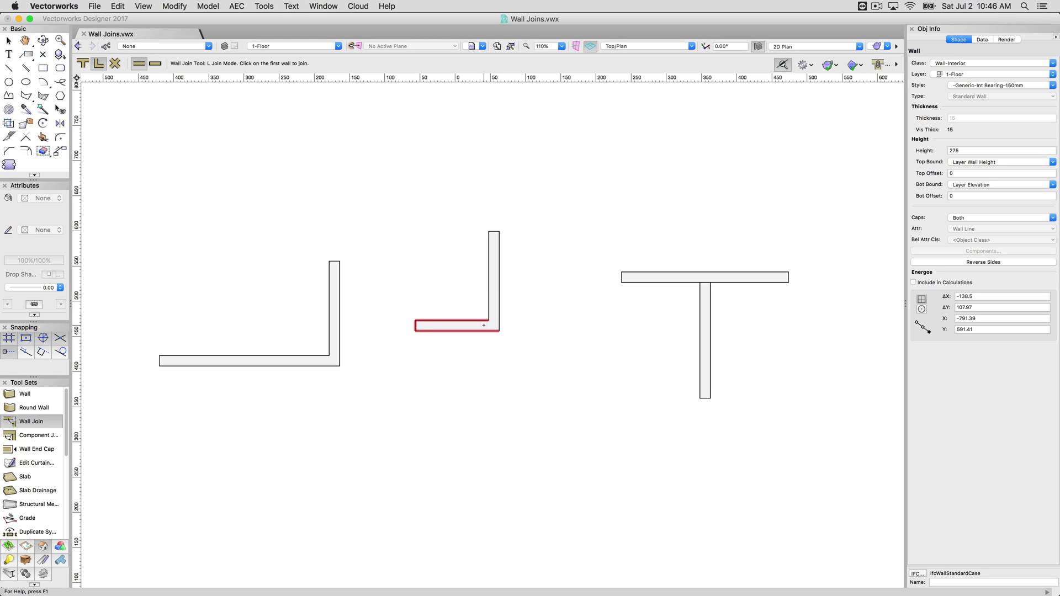
# - Undo the cross's L join and X-join its vertical and horizontal walls
pyautogui.press('super+z')
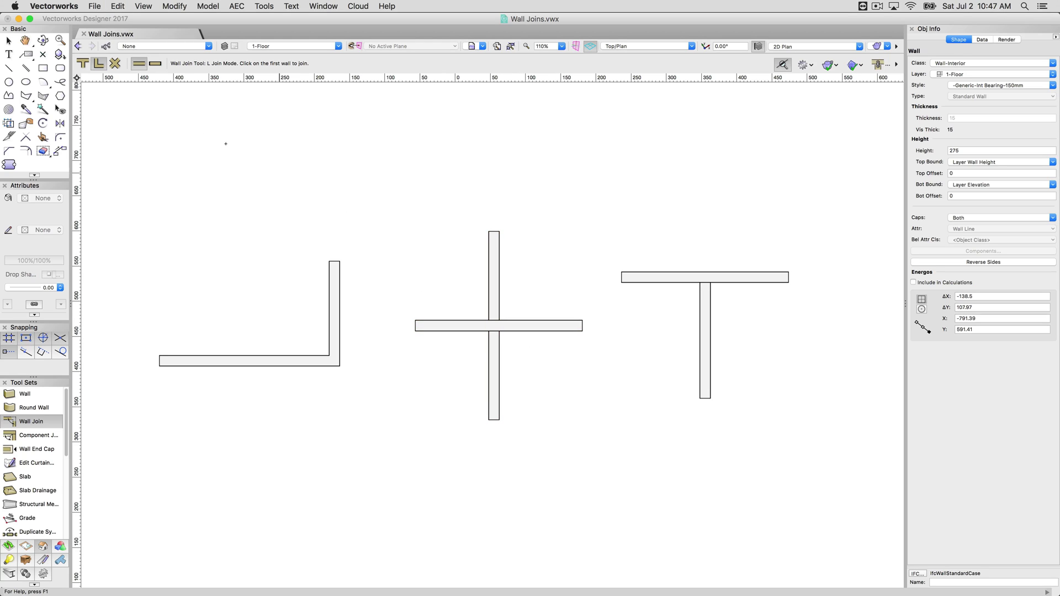
pyautogui.click(114, 63)
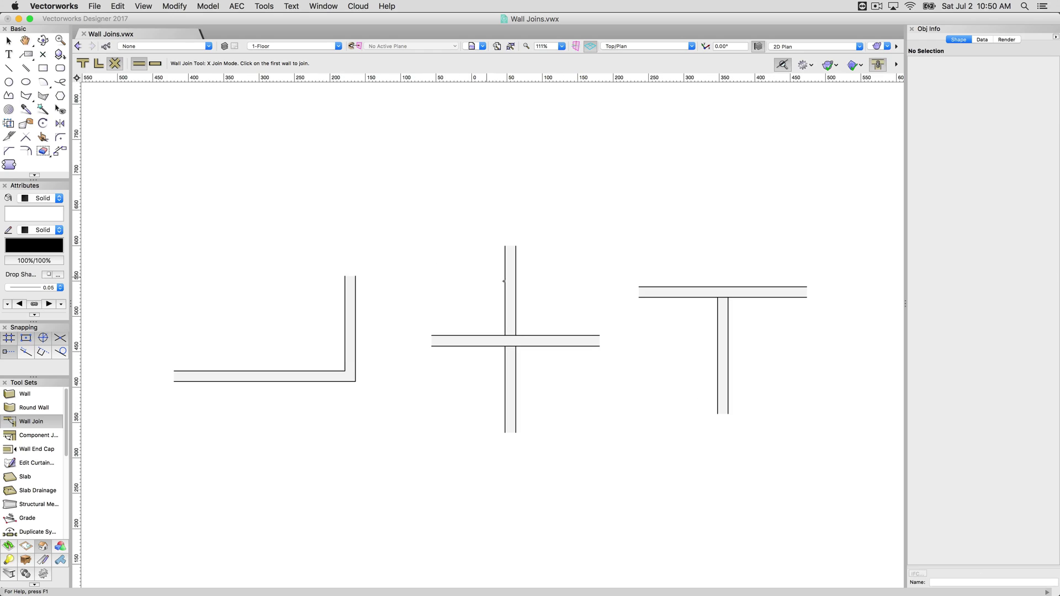
pyautogui.click(511, 283)
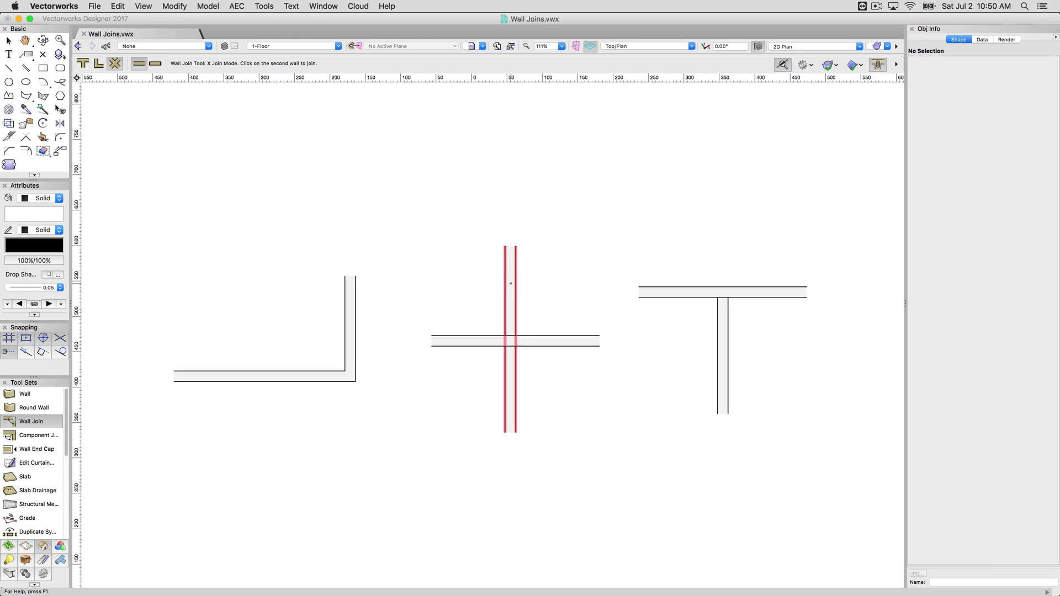
pyautogui.click(478, 339)
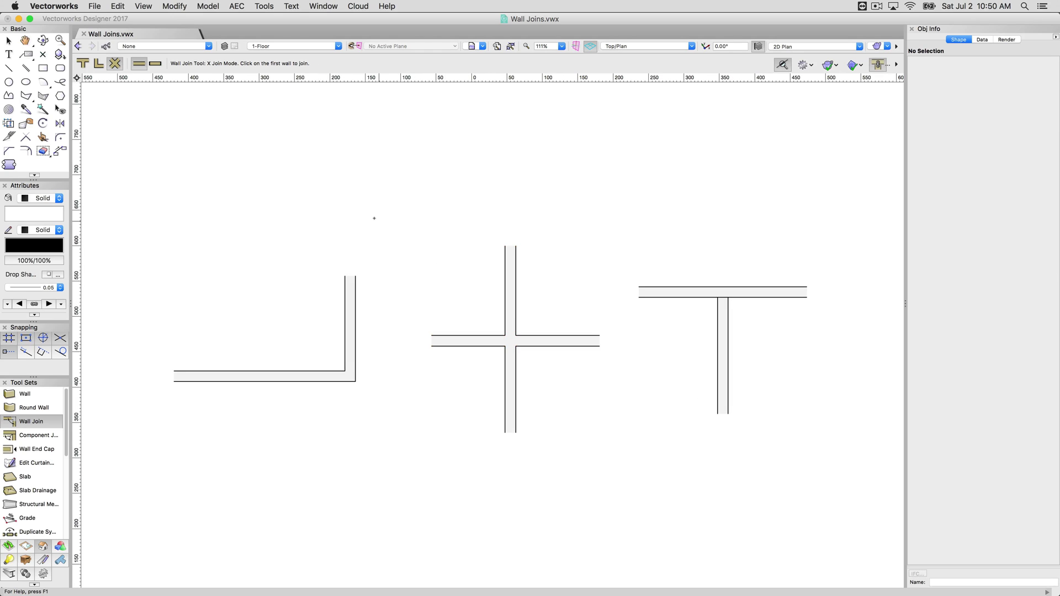
# - Try a T join on the right-hand T walls, then undo it
pyautogui.click(83, 64)
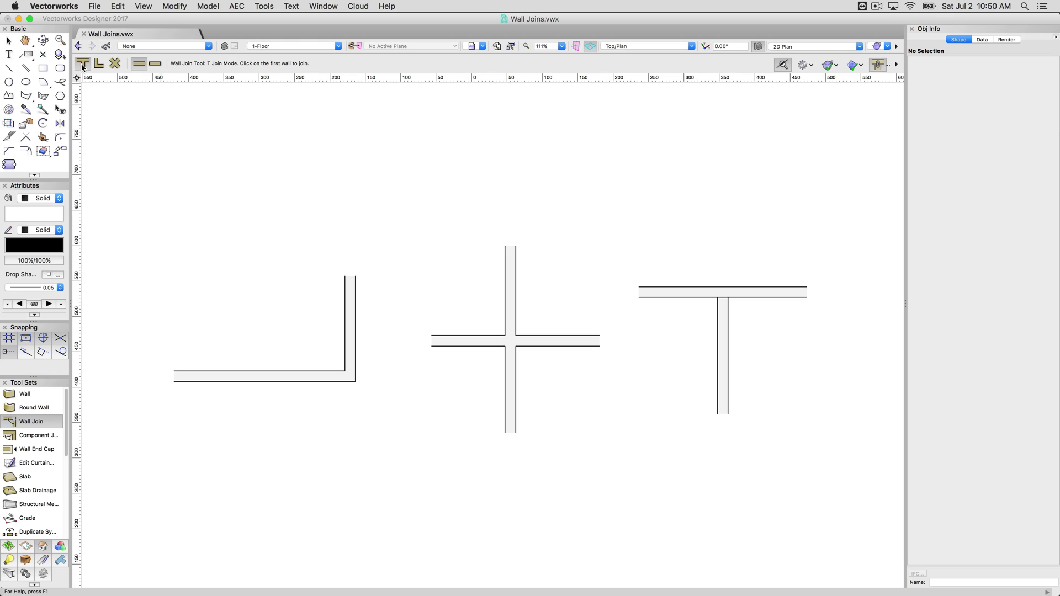
pyautogui.click(724, 325)
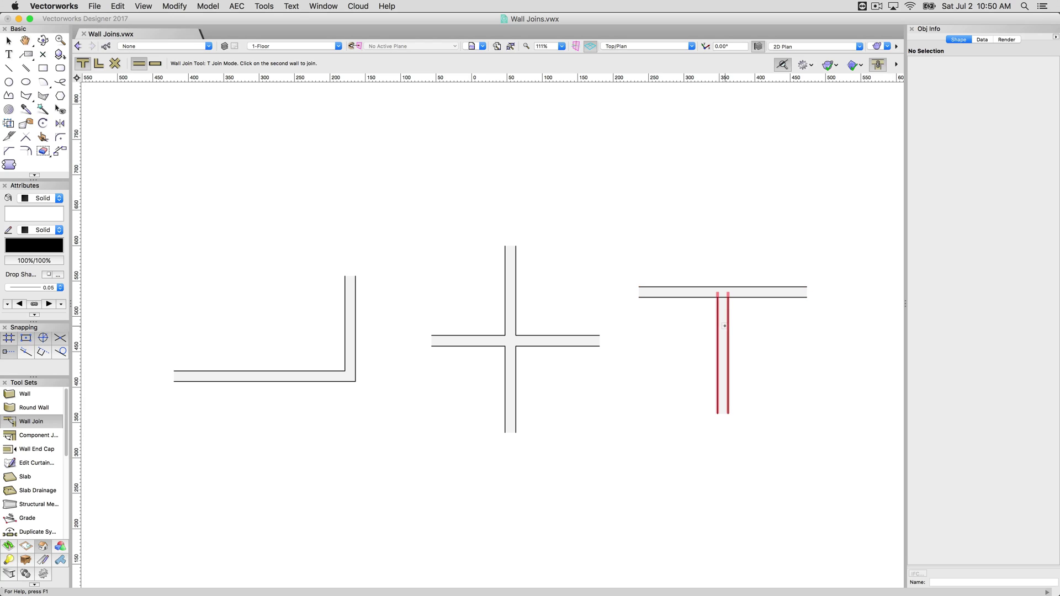
pyautogui.click(704, 293)
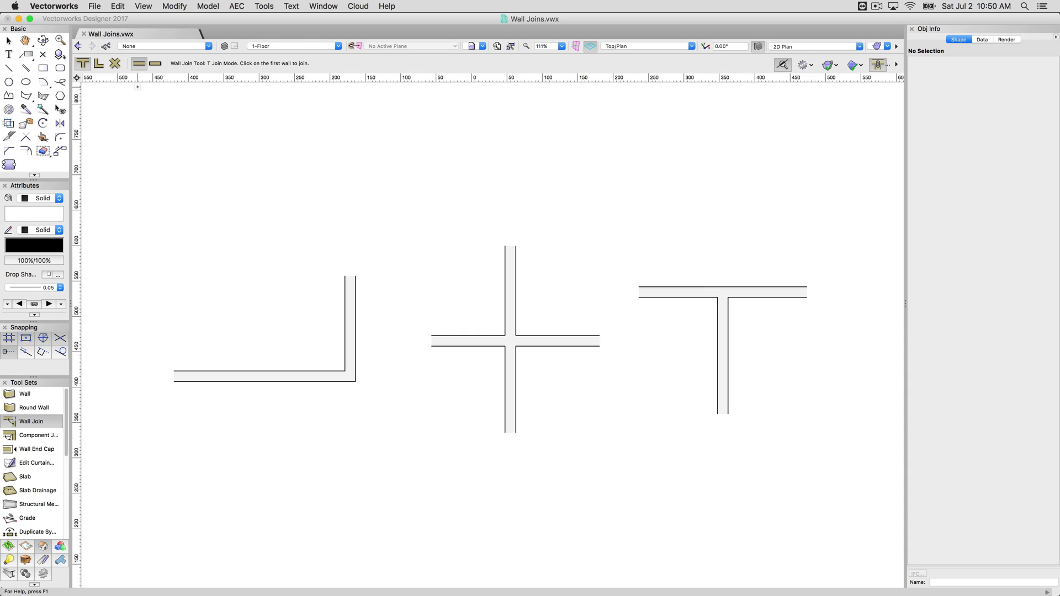
pyautogui.press('super+z')
# - Redo the cross's X join using the alternative join option
pyautogui.click(153, 65)
pyautogui.click(115, 62)
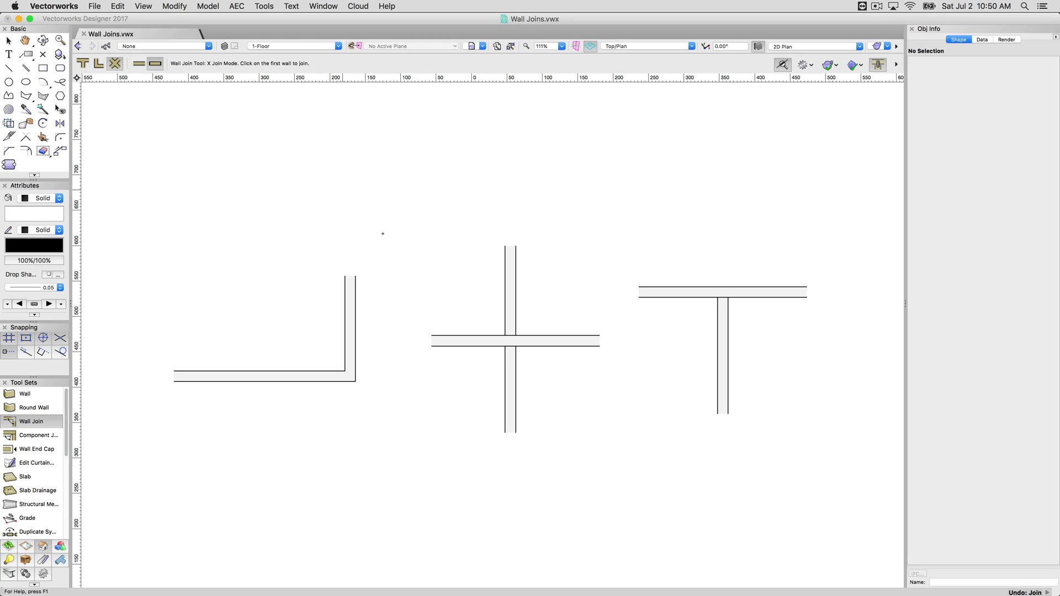
pyautogui.click(505, 303)
pyautogui.click(488, 341)
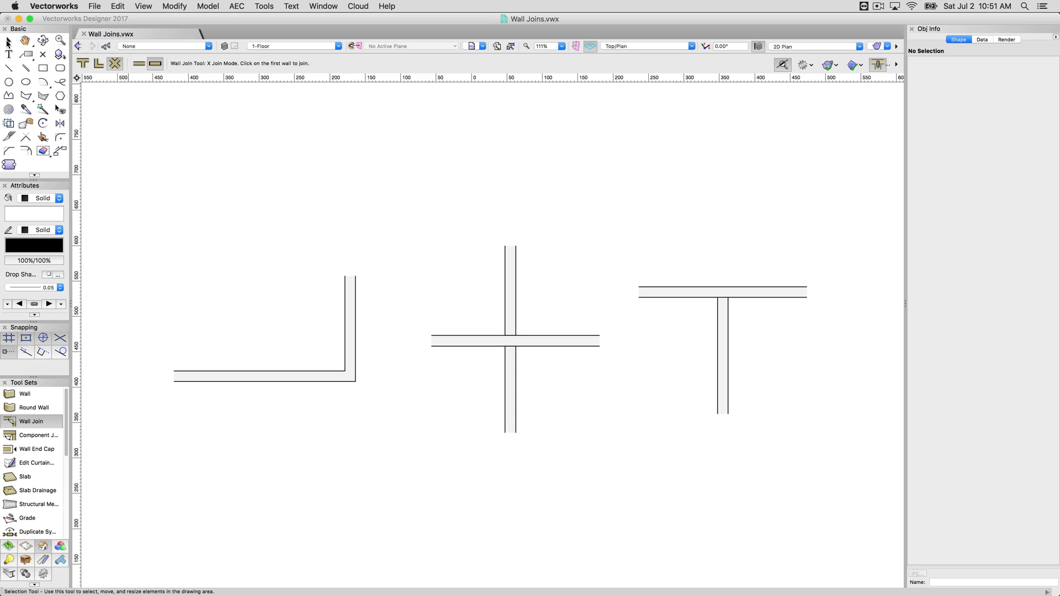
# - Inspect the cross's wall pieces, then X-join the upper vertical wall with the horizontal wall
pyautogui.press('x')
pyautogui.click(511, 309)
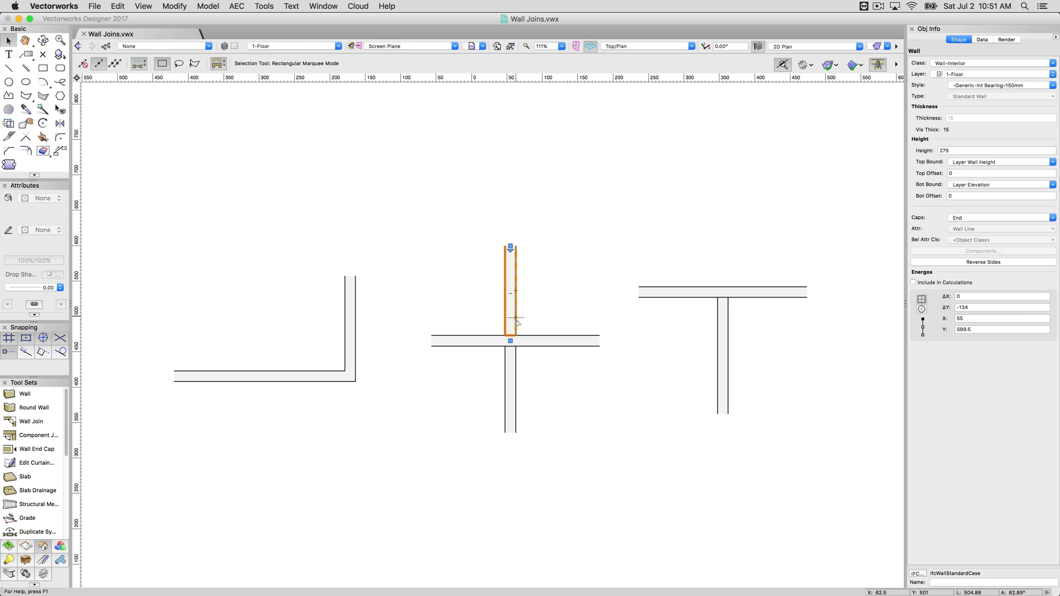
pyautogui.click(528, 341)
pyautogui.click(512, 358)
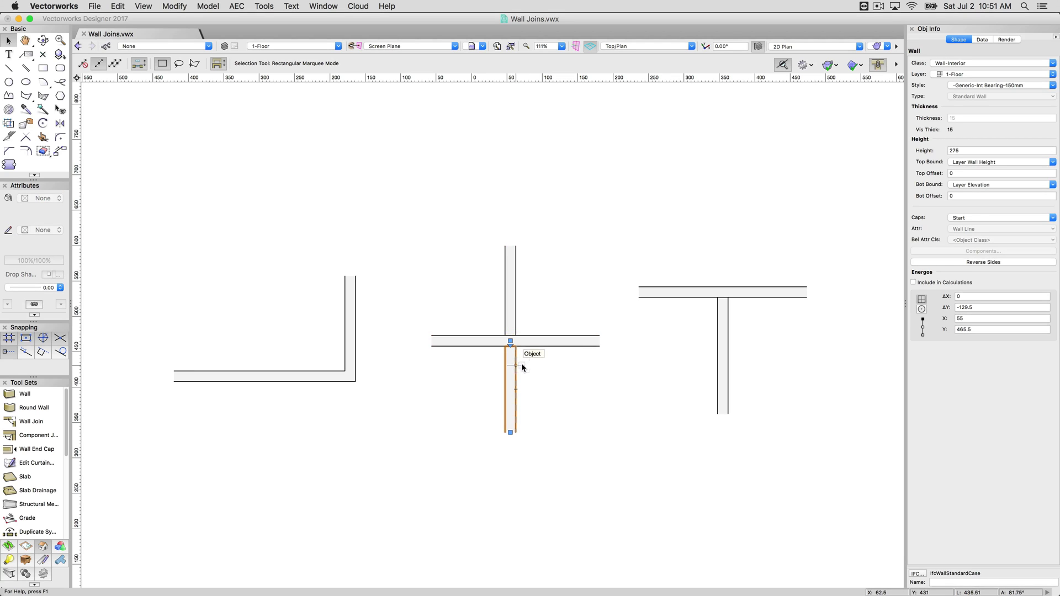
pyautogui.click(514, 341)
pyautogui.click(512, 310)
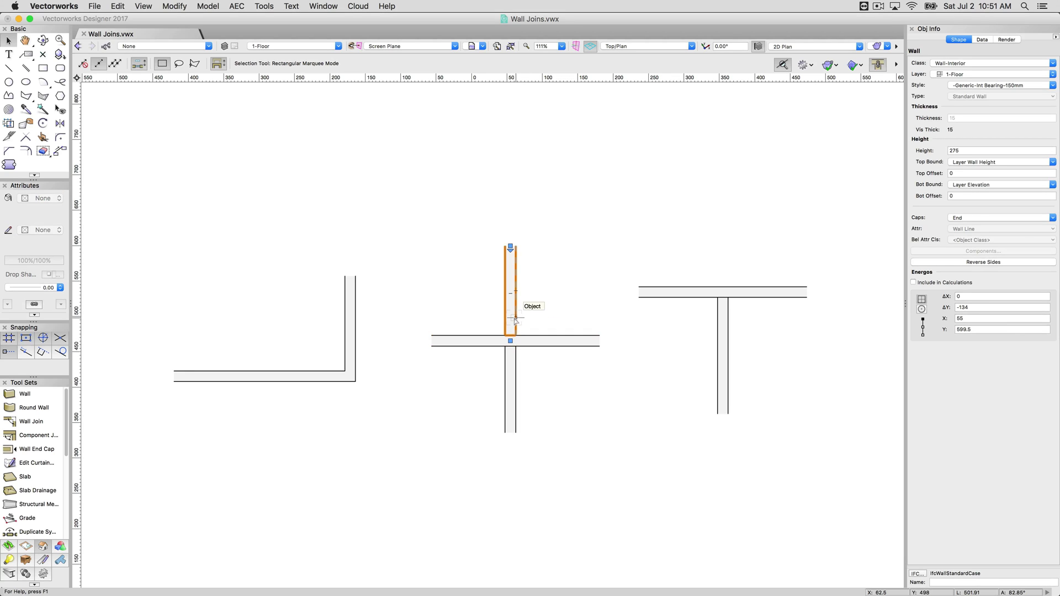
pyautogui.click(452, 303)
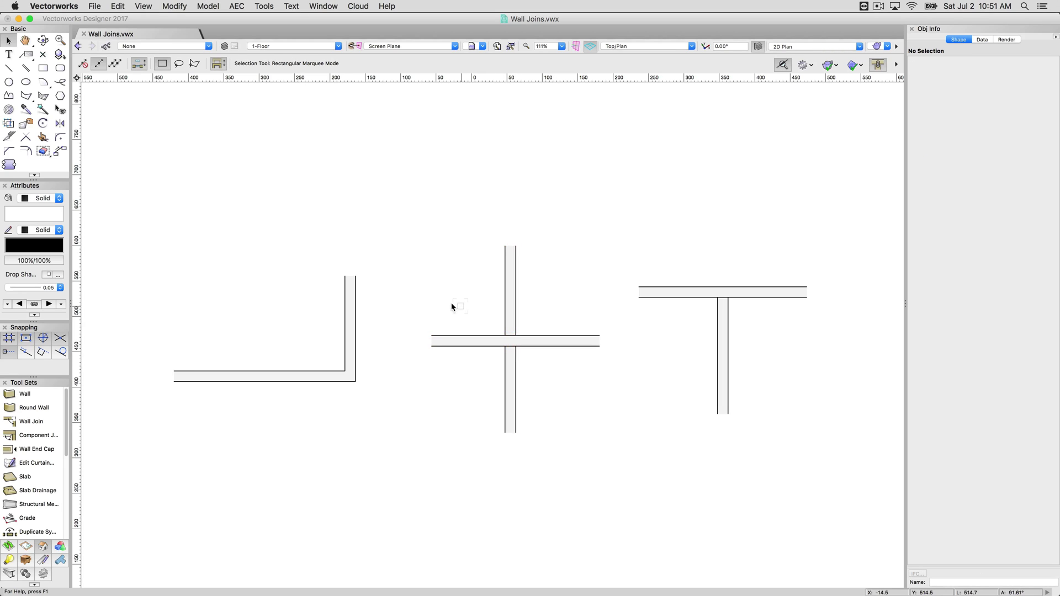
pyautogui.click(33, 422)
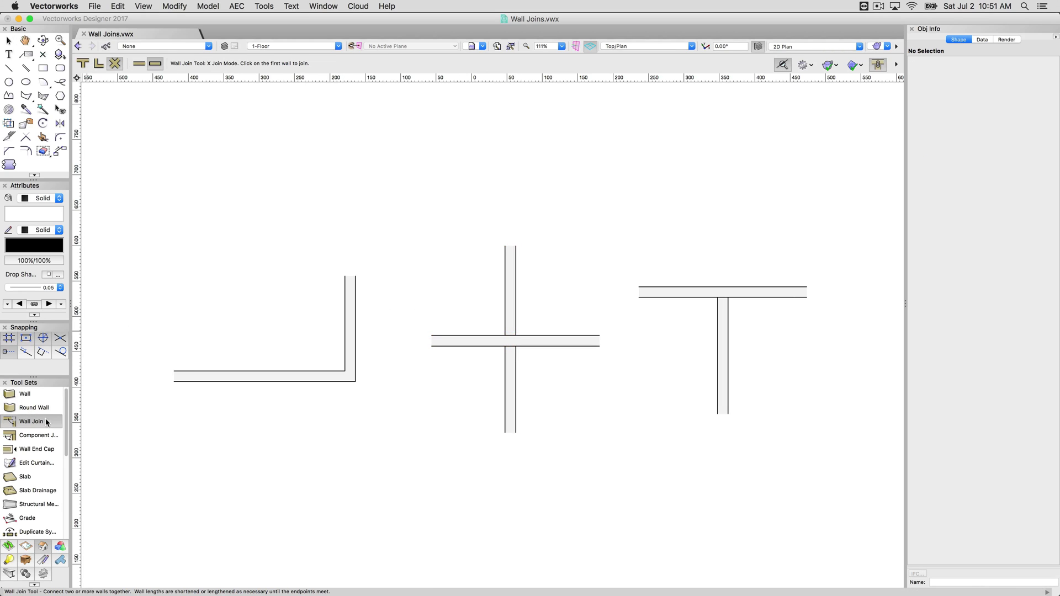
pyautogui.click(507, 308)
pyautogui.click(490, 340)
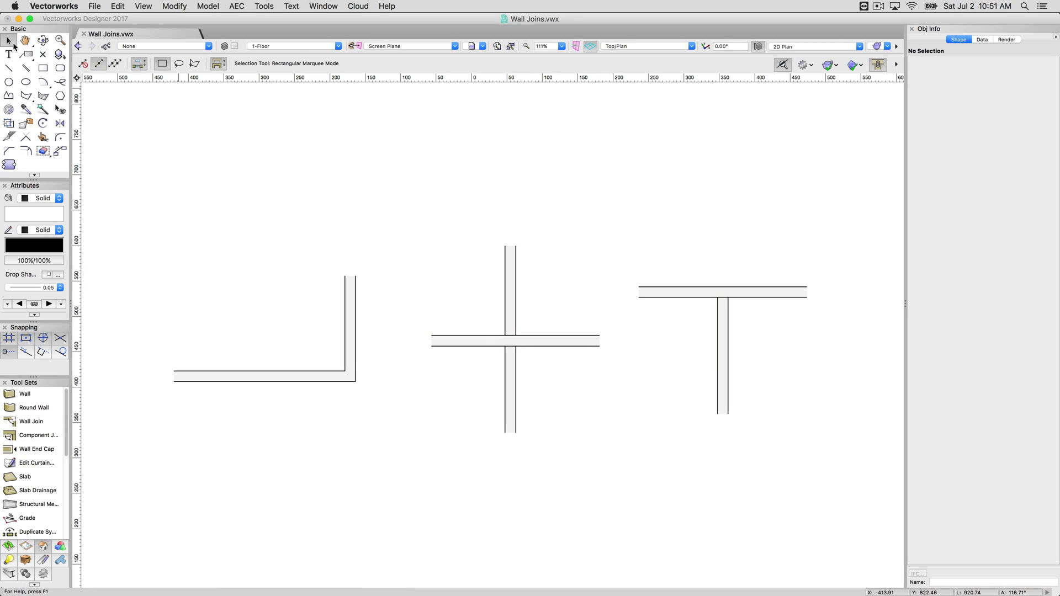
# - Delete the upper vertical piece and extend the lower wall up through the horizontal wall
pyautogui.click(511, 331)
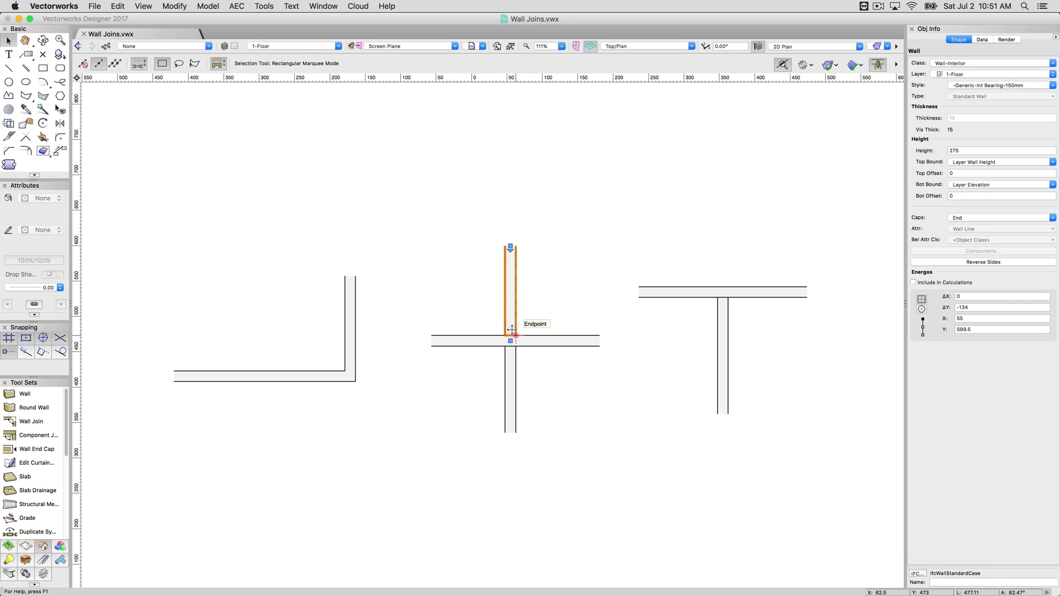
pyautogui.press('Delete')
pyautogui.click(511, 343)
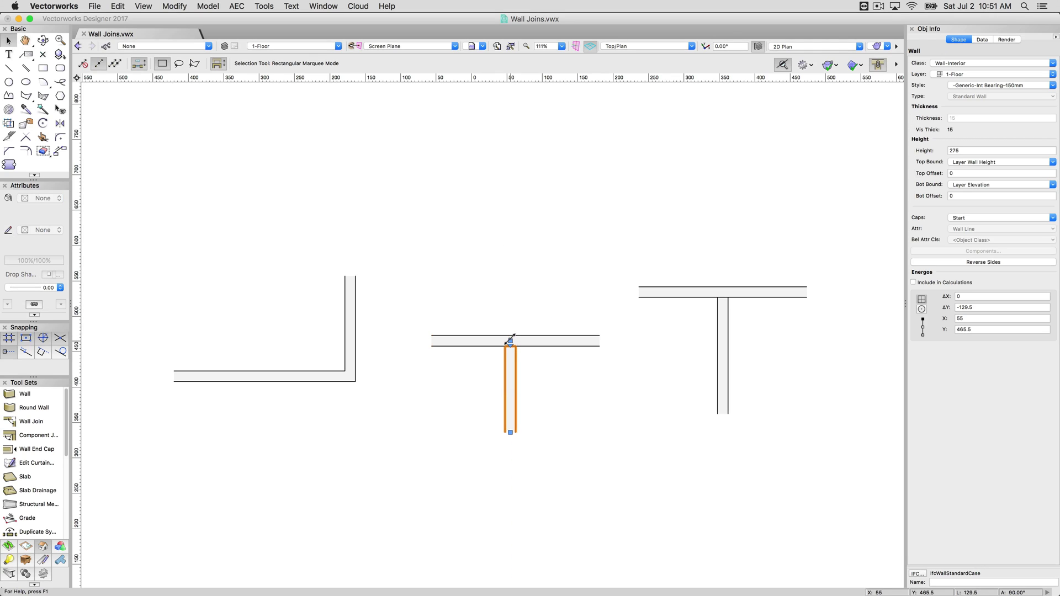
pyautogui.moveTo(511, 341); pyautogui.dragTo(510, 257)
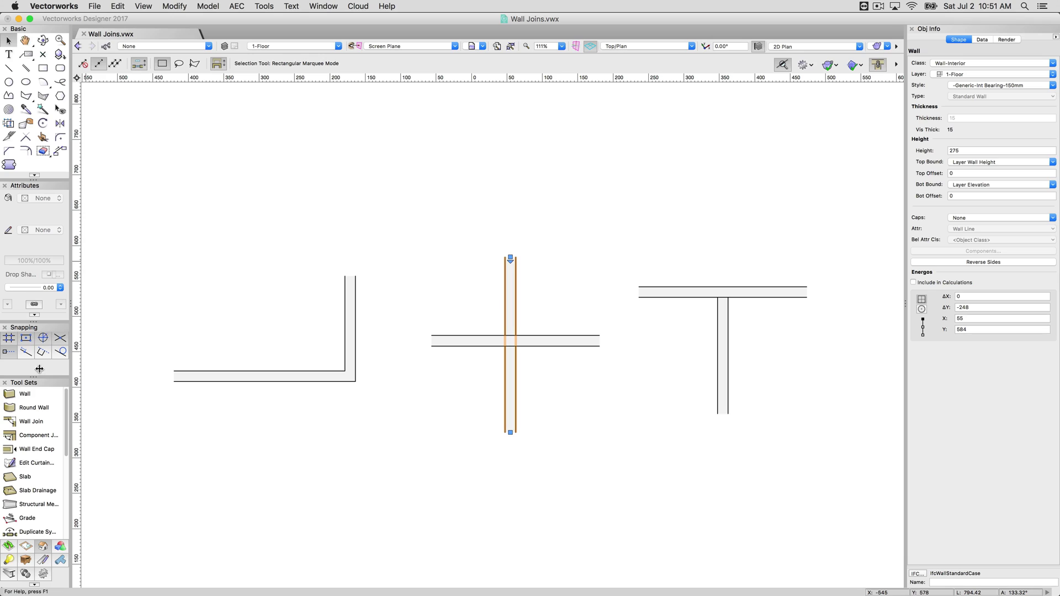
# - X-join the long vertical wall with the horizontal wall using the plain join option
pyautogui.click(29, 421)
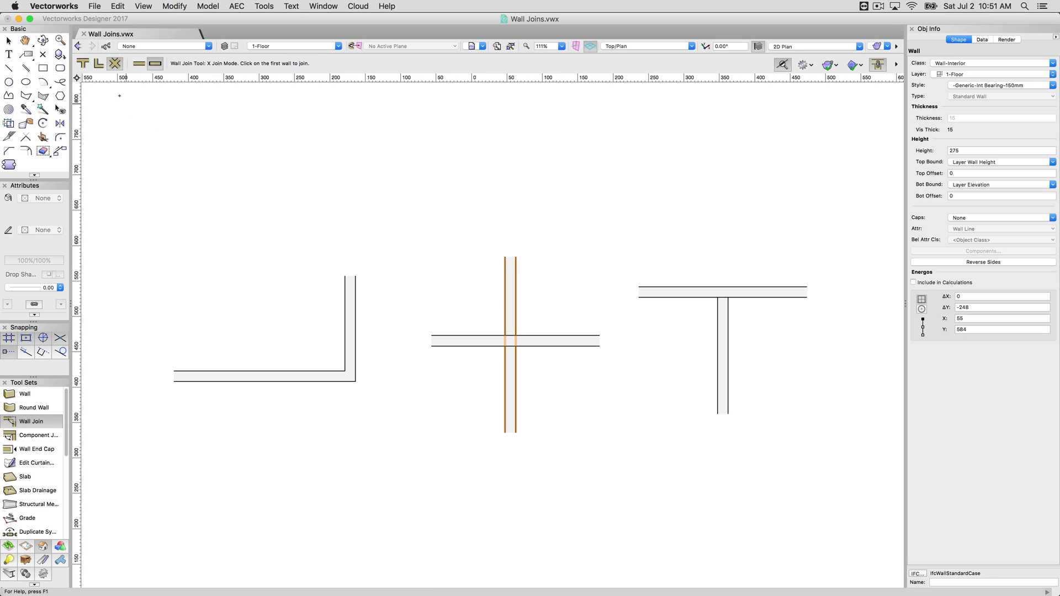
pyautogui.click(139, 63)
pyautogui.click(513, 313)
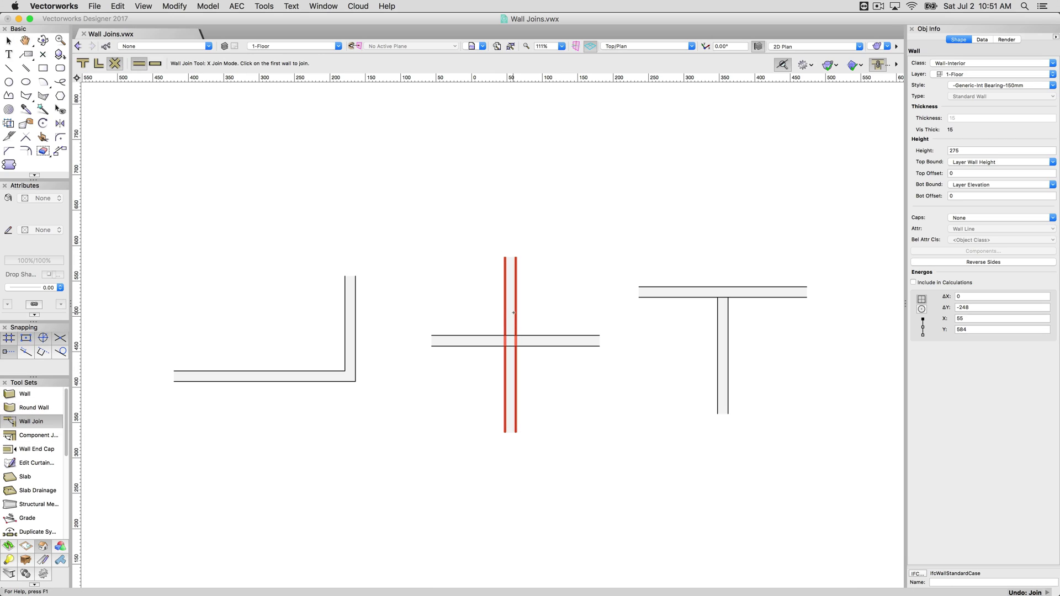
pyautogui.click(499, 332)
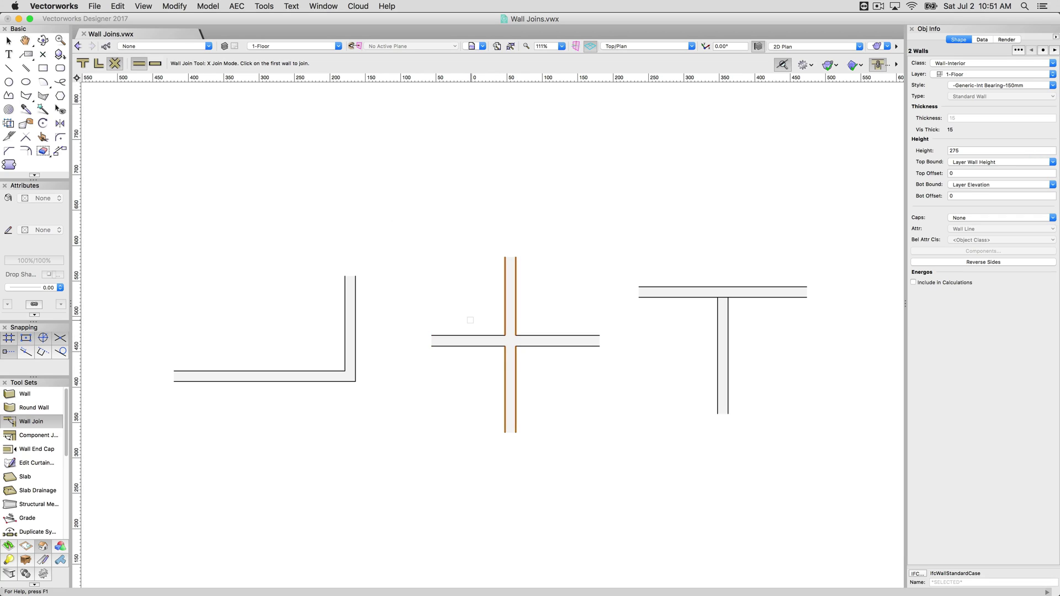
# - Set Wall Join to T Join mode, then select the L and cross walls to verify their joins
pyautogui.press('u')
pyautogui.press('x')
pyautogui.click(298, 194)
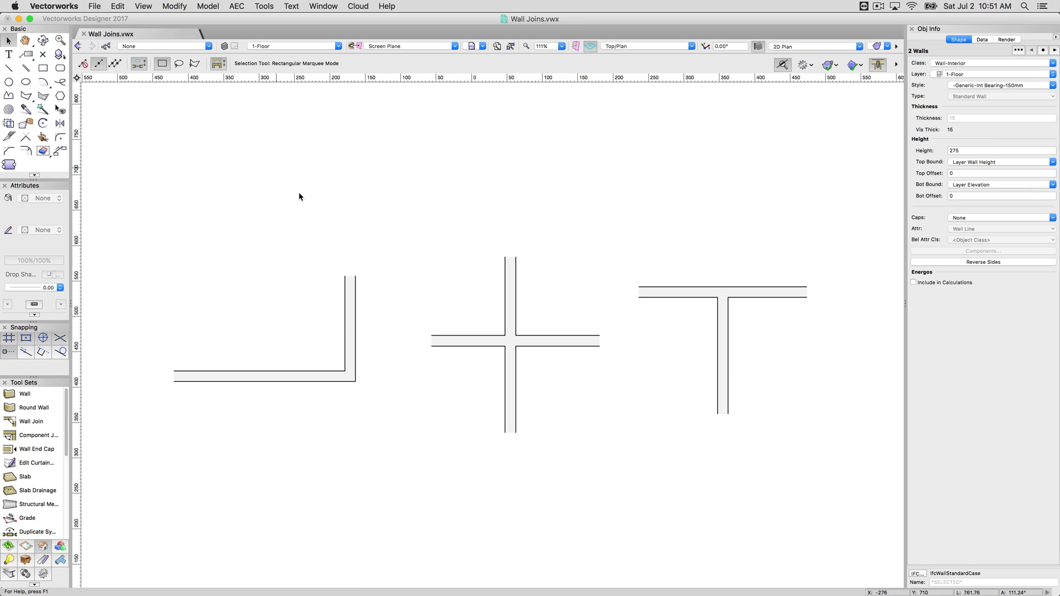
pyautogui.click(346, 313)
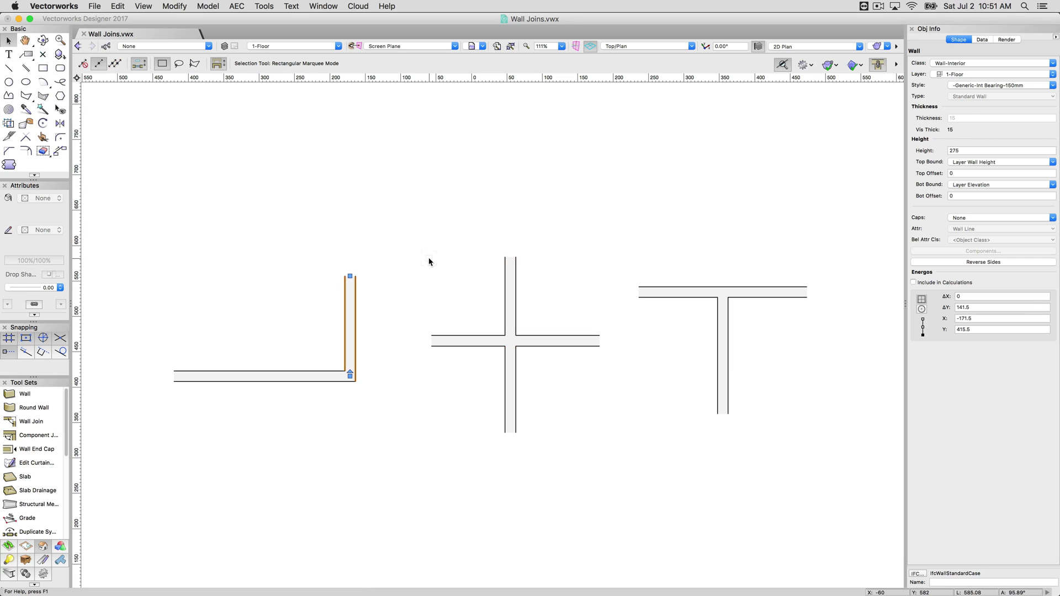
pyautogui.click(458, 271)
pyautogui.click(505, 287)
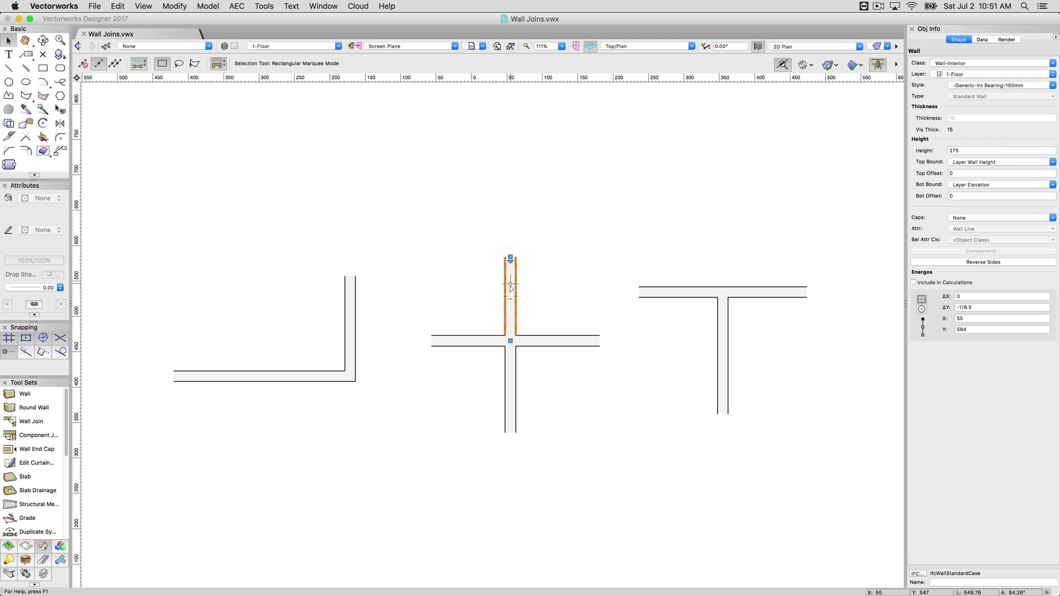
pyautogui.click(530, 319)
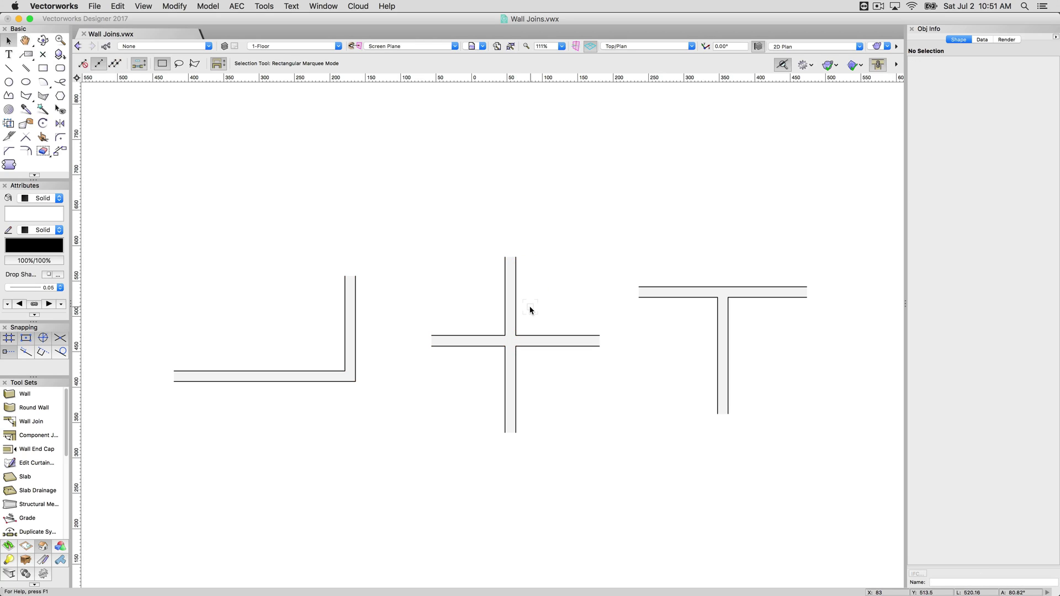